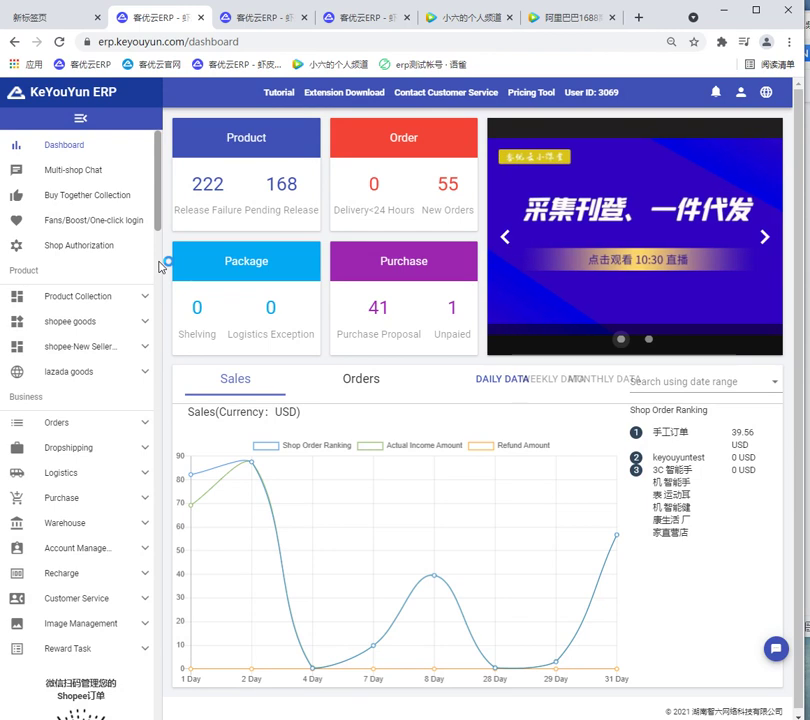
From Orders > All Orders, launch a 1688 Purchase for the exception order.
left_click(120, 425)
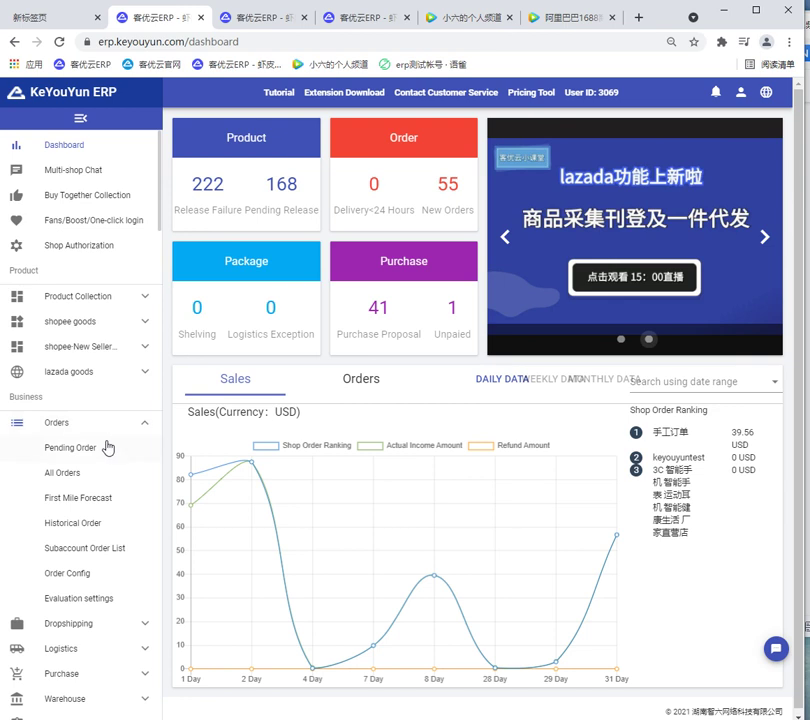
left_click(104, 477)
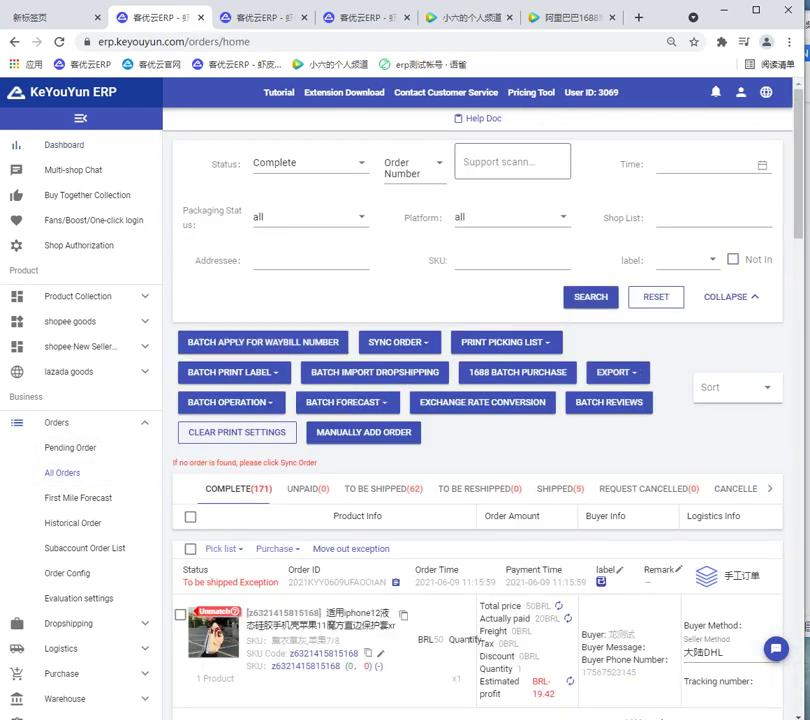
scroll(183, 483, "down", 10)
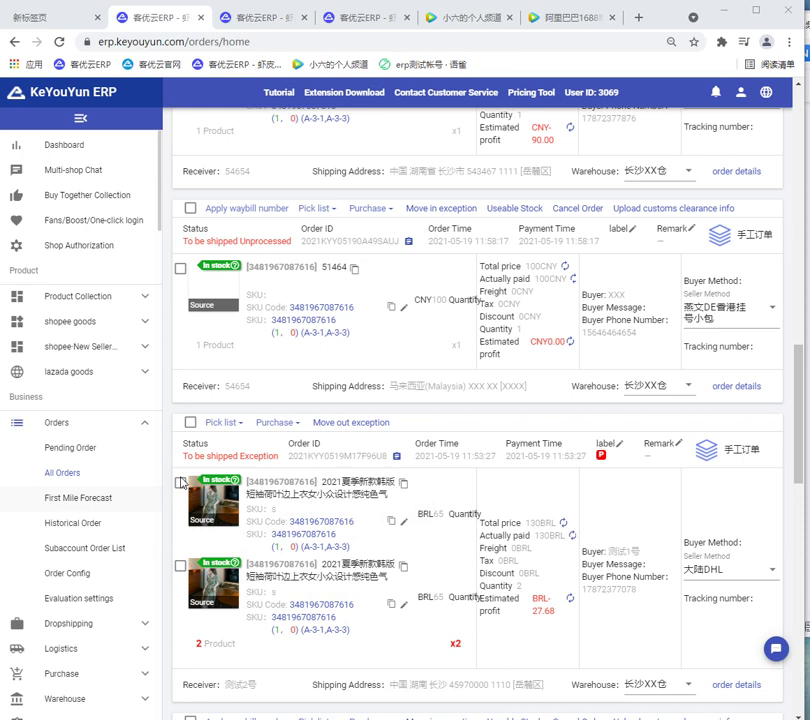
left_click(281, 424)
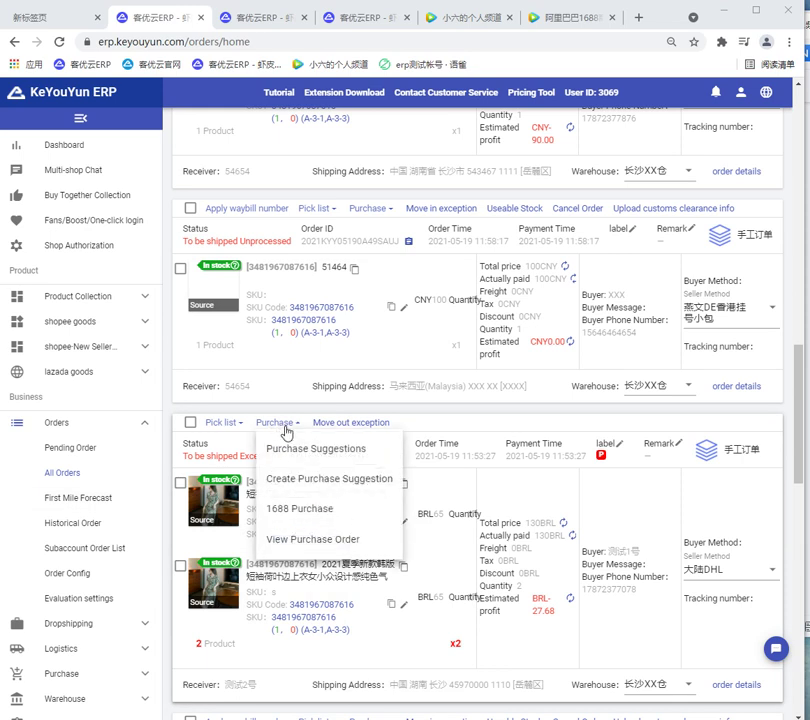
left_click(301, 516)
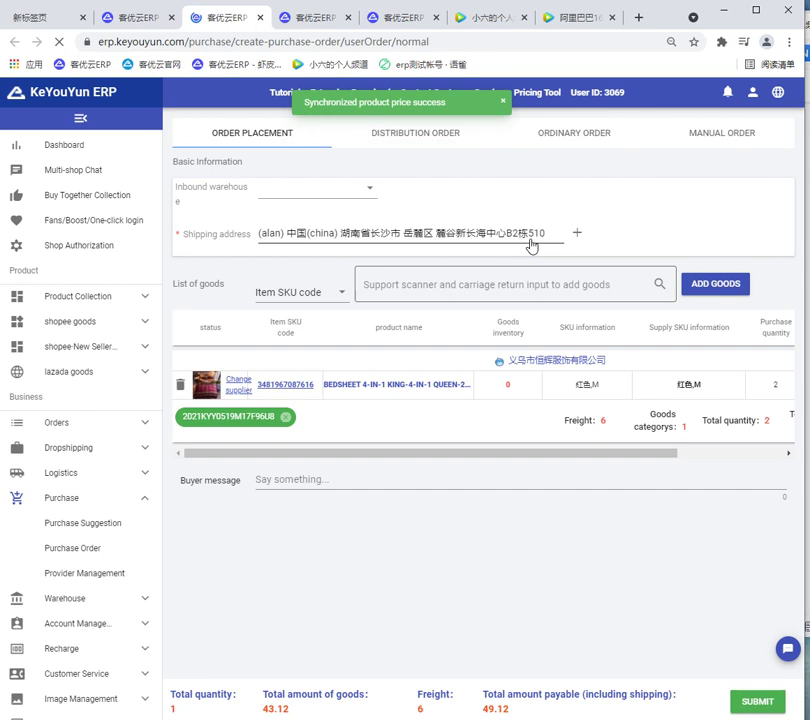
Set the purchase order's inbound warehouse to 富盛物流-上海仓 (Shared Warehouse).
left_click(293, 190)
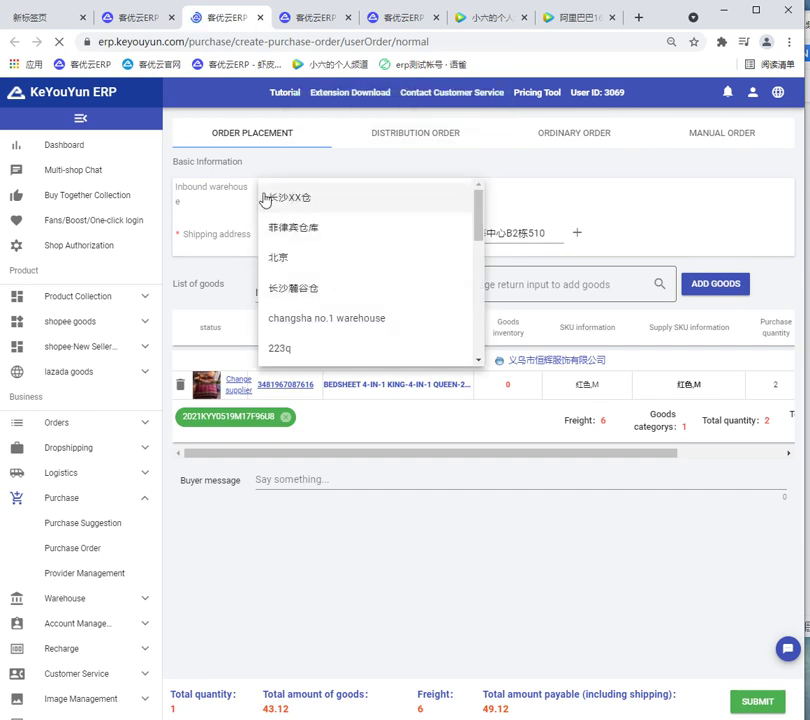
scroll(328, 290, "down", 3)
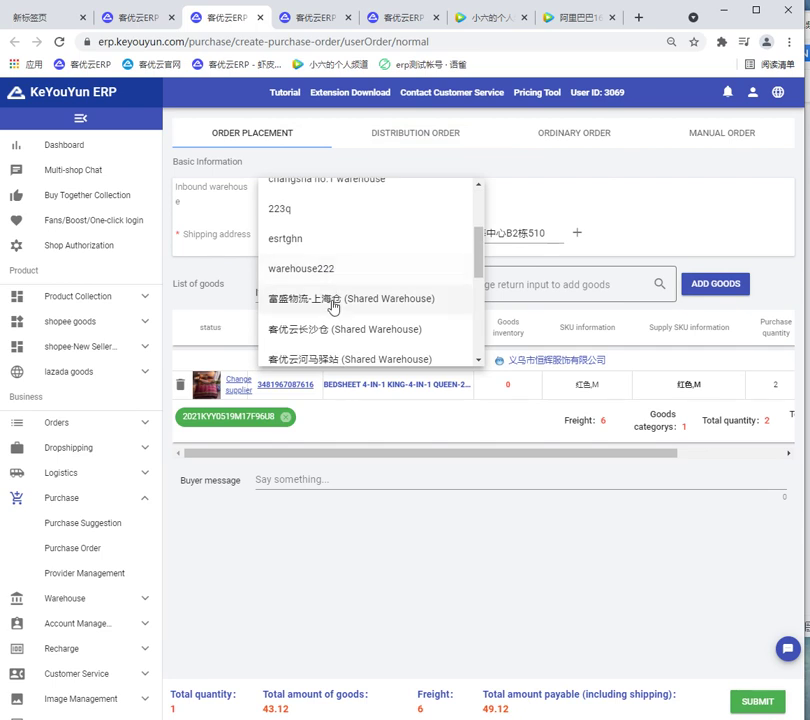
left_click(334, 302)
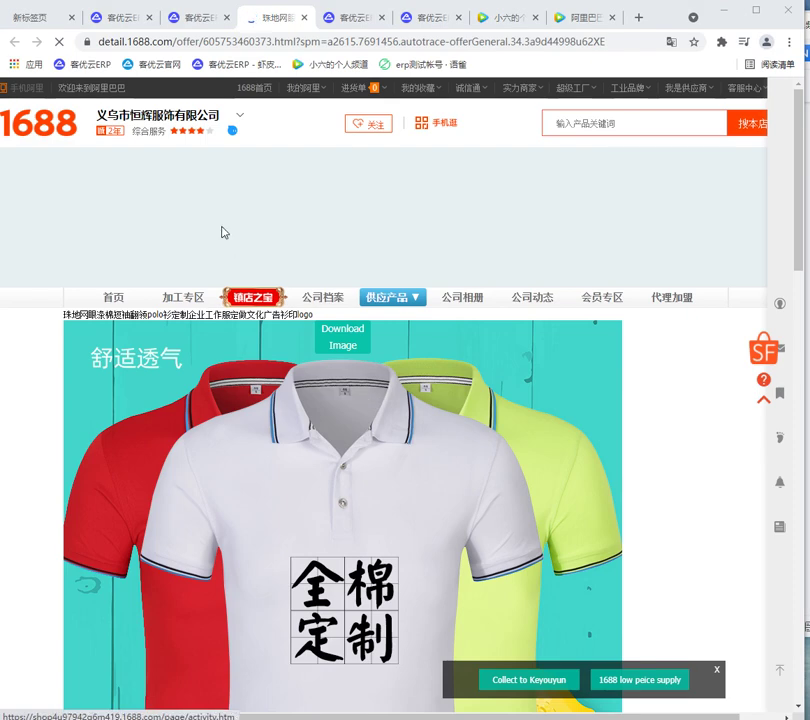
Copy the 1688 polo shirt page URL and return to the ERP purchase order.
left_click(613, 42)
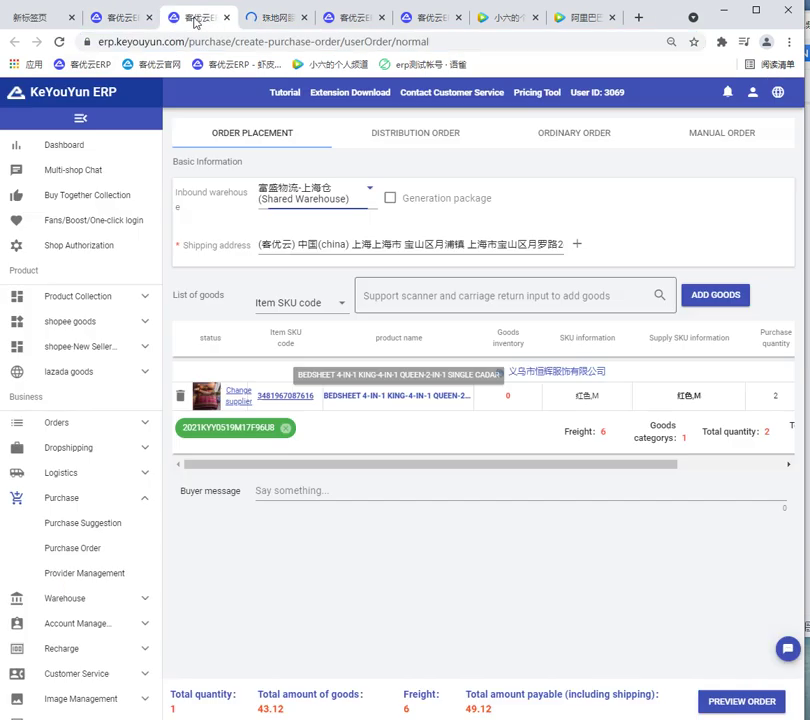
left_click(195, 21)
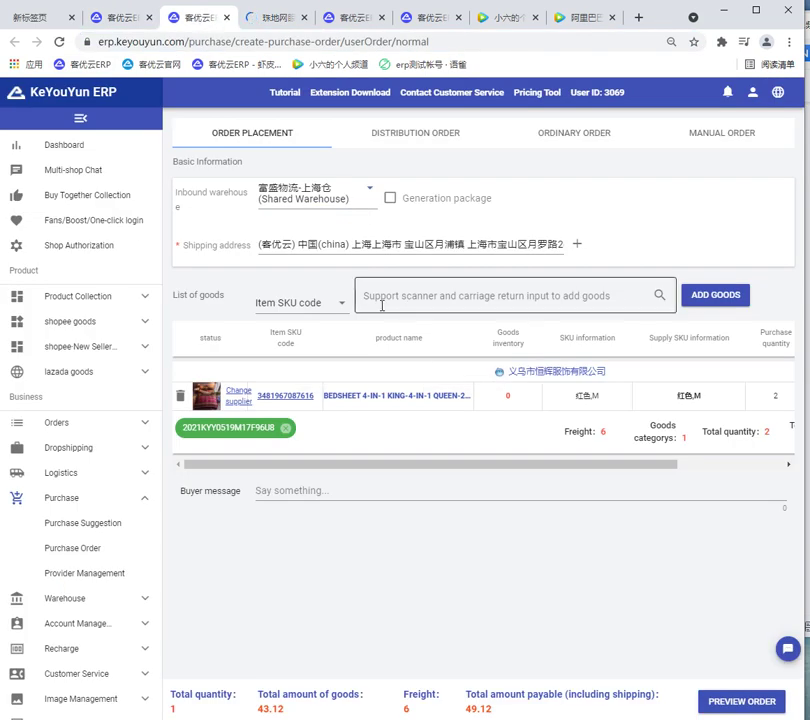
Replace the bedsheet item's supplier with the pasted 1688 offer link, mapped to SKU 红色,L.
left_click(240, 402)
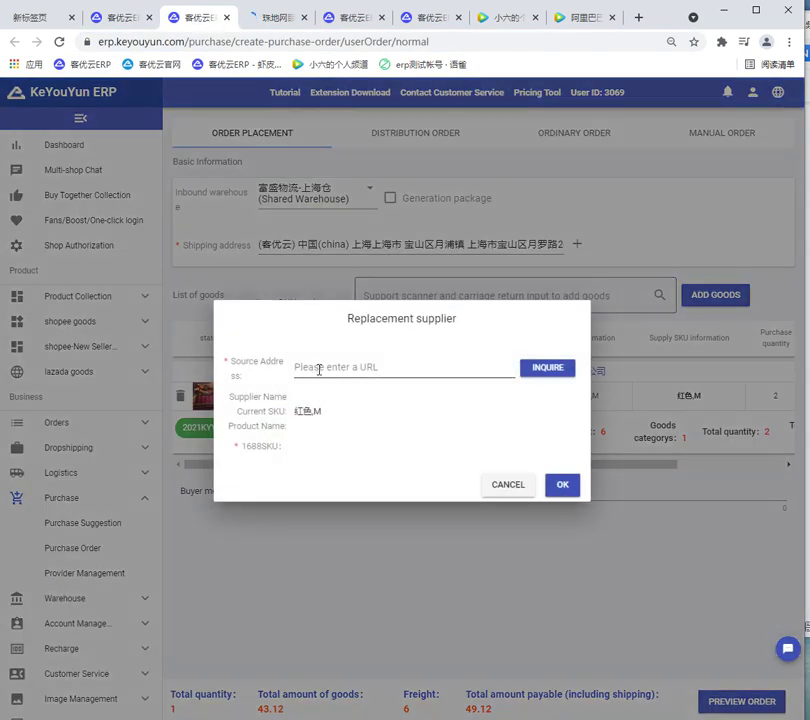
left_click(319, 368)
key("ctrl+v")
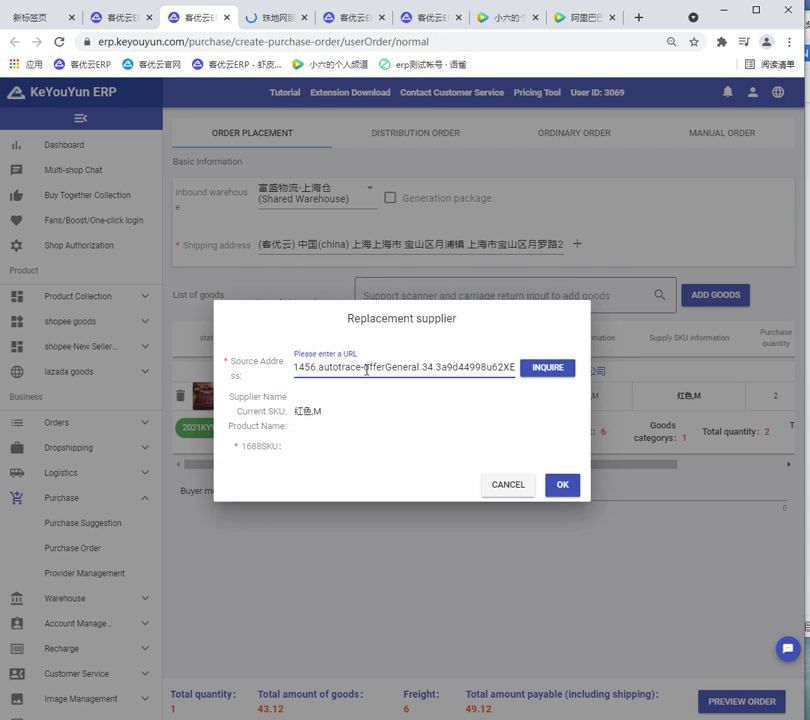
left_click(545, 372)
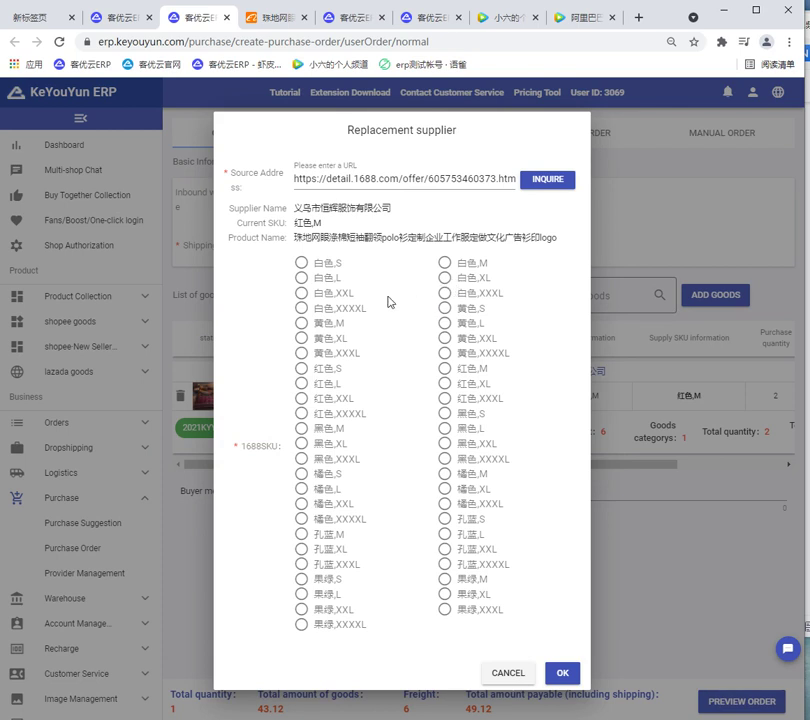
left_click(302, 385)
left_click(566, 674)
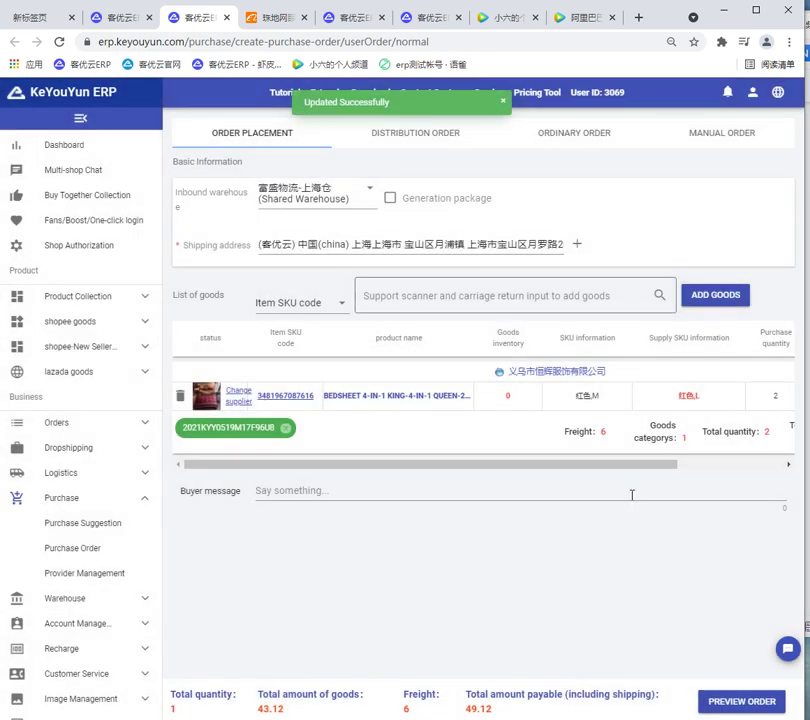
Change the bedsheet's purchase quantity to 10, making goods 215.6 and payable 221.6.
scroll(600, 467, "right", 1)
left_click_drag(600, 467, 716, 467)
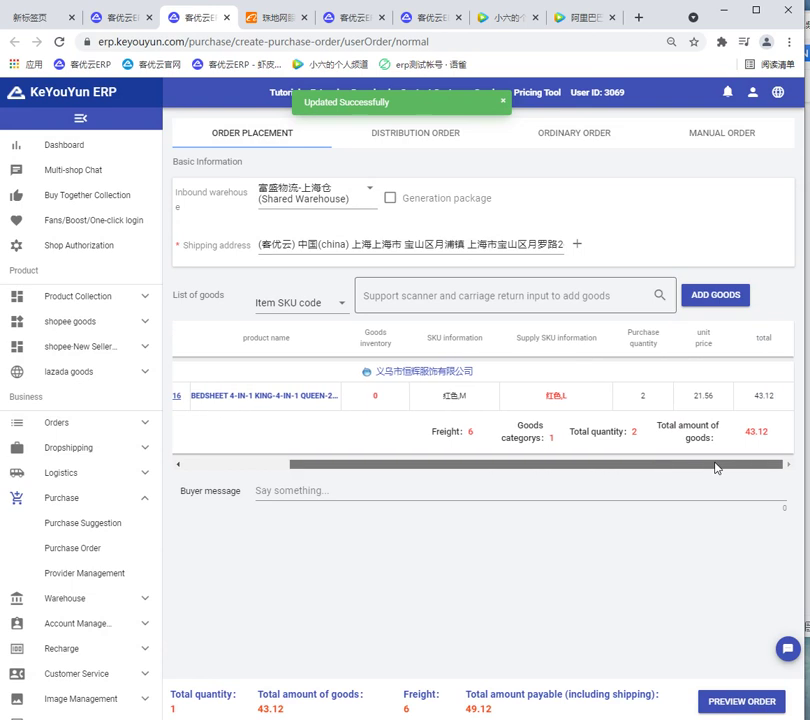
left_click(648, 402)
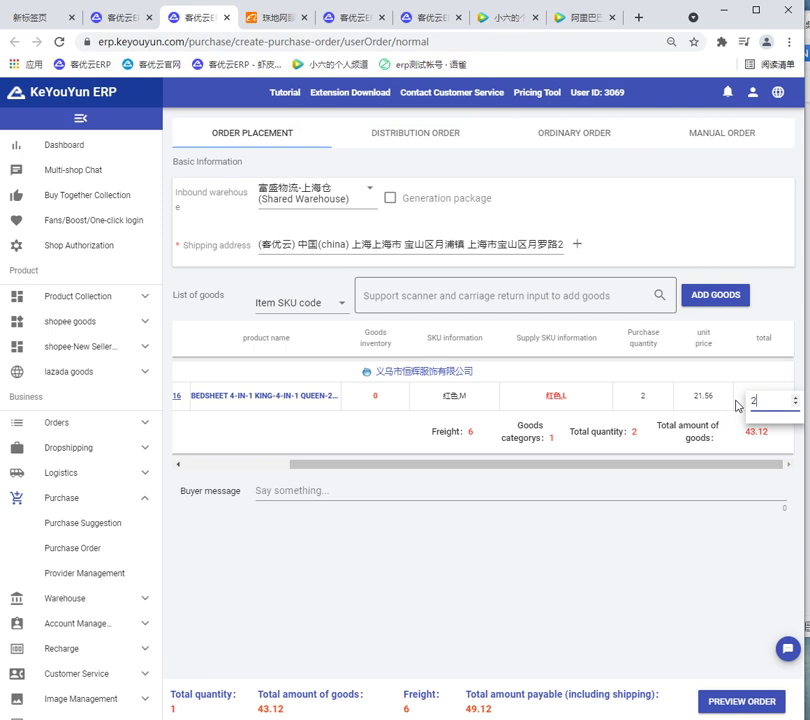
type("10")
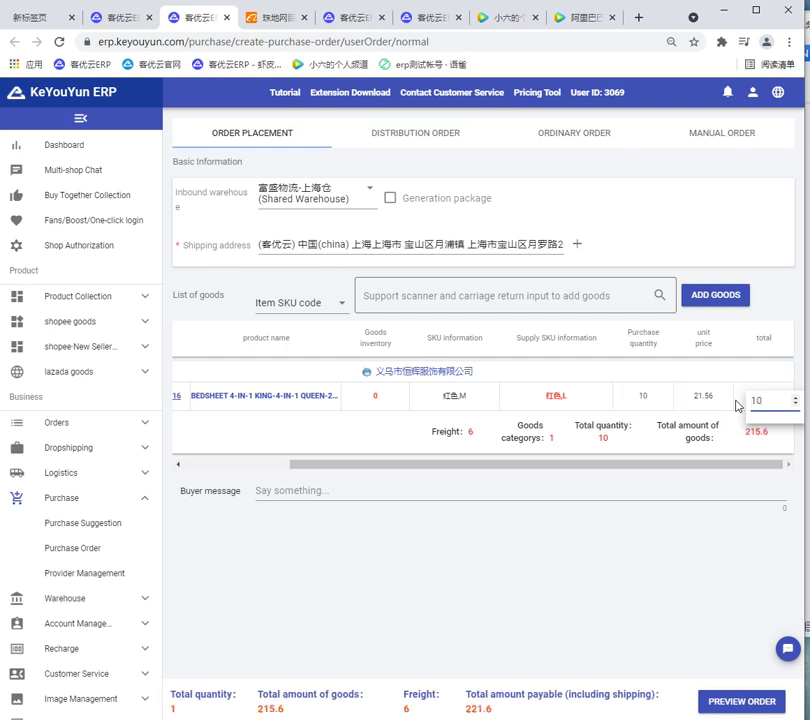
left_click(699, 485)
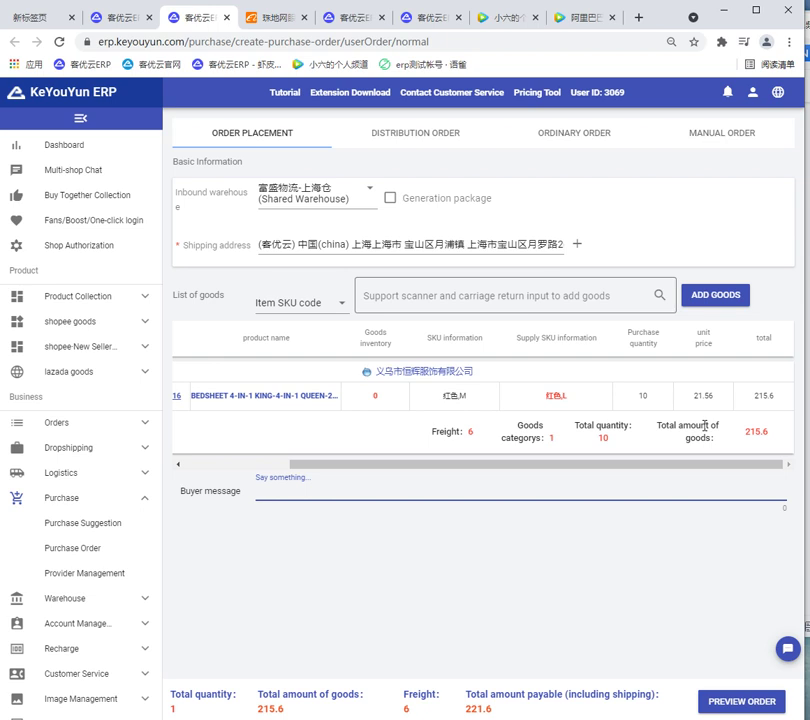
Preview the purchase order and choose Confirmed Without Errors on the SKU-difference warning.
left_click_drag(538, 467, 407, 461)
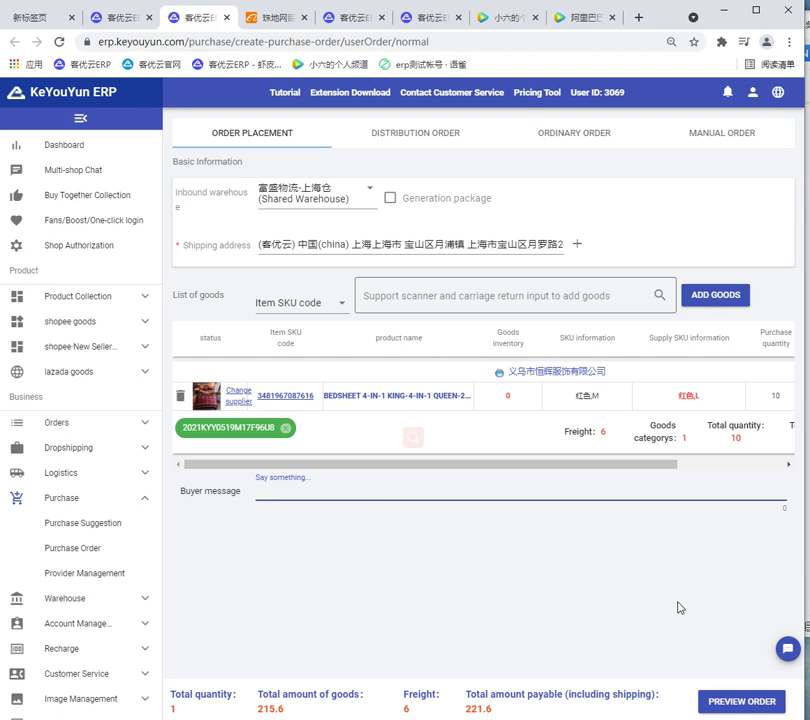
left_click(741, 705)
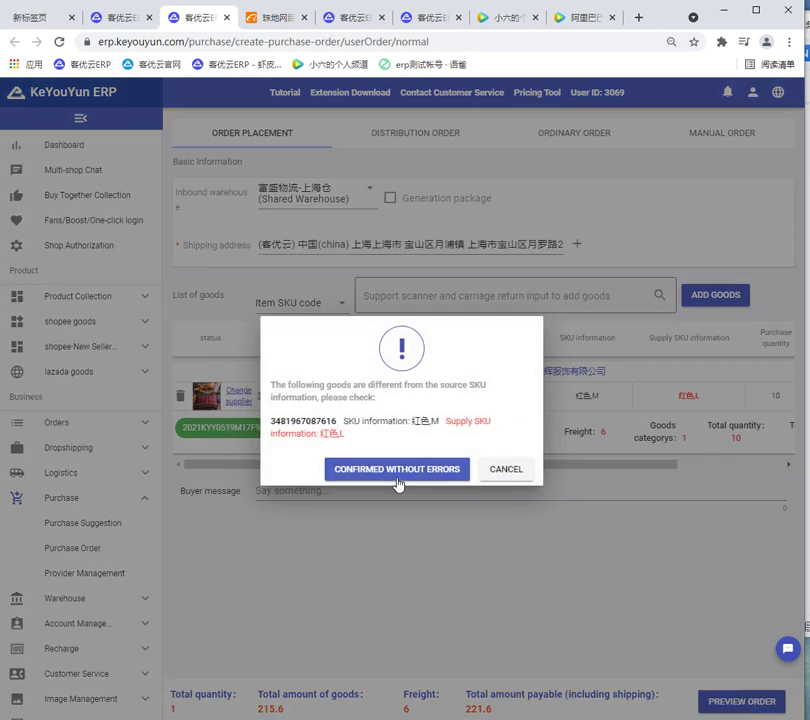
left_click(403, 476)
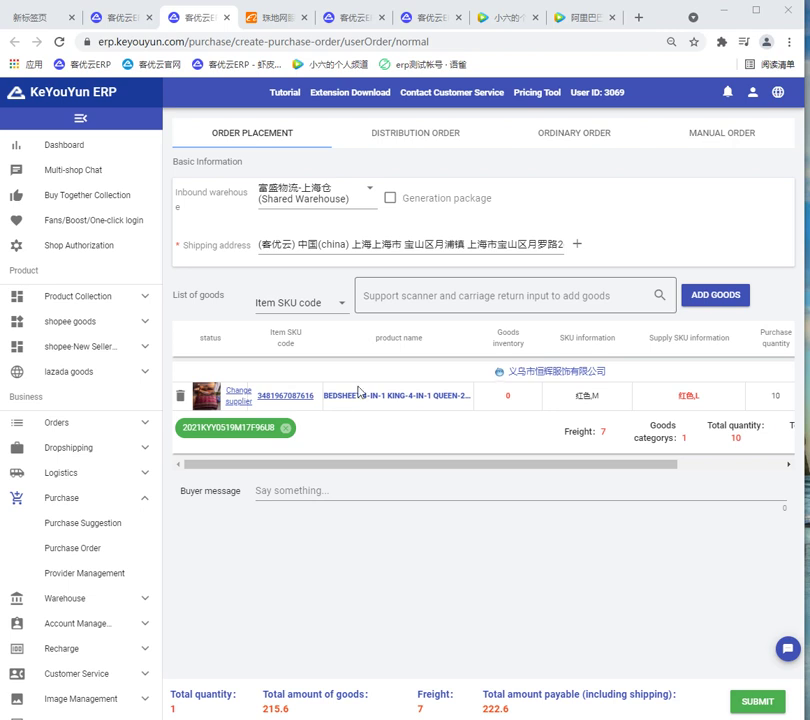
left_click(112, 18)
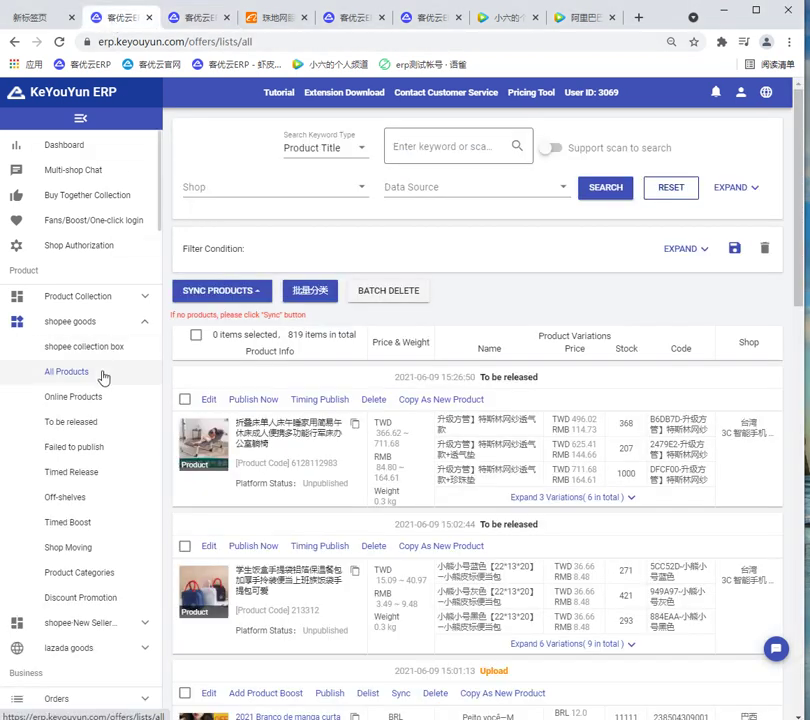
Edit the first product in Shopee goods > All Products, the folding bed listing.
left_click(209, 407)
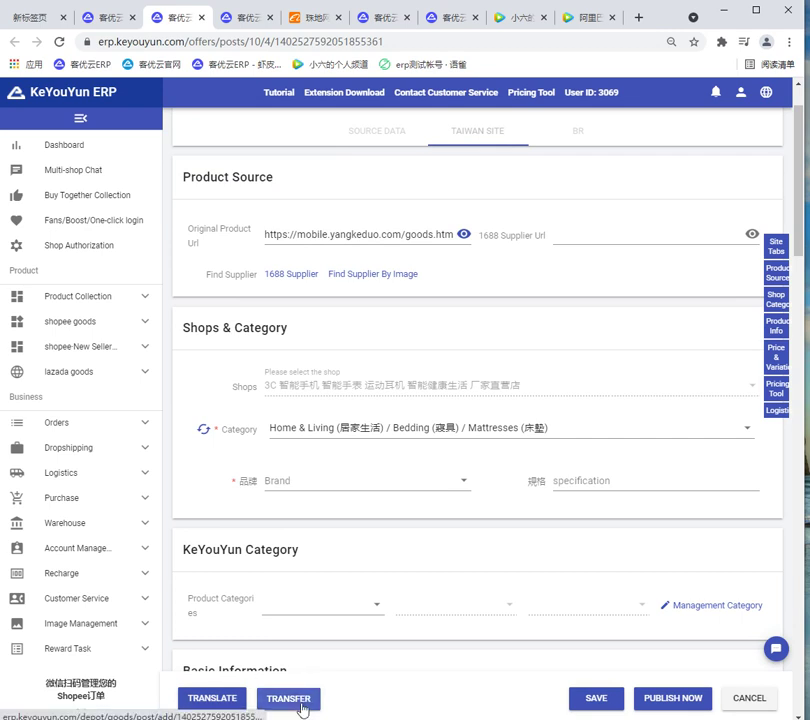
Transfer the folding bed listing into an Add New Product form with its nine images.
left_click(301, 708)
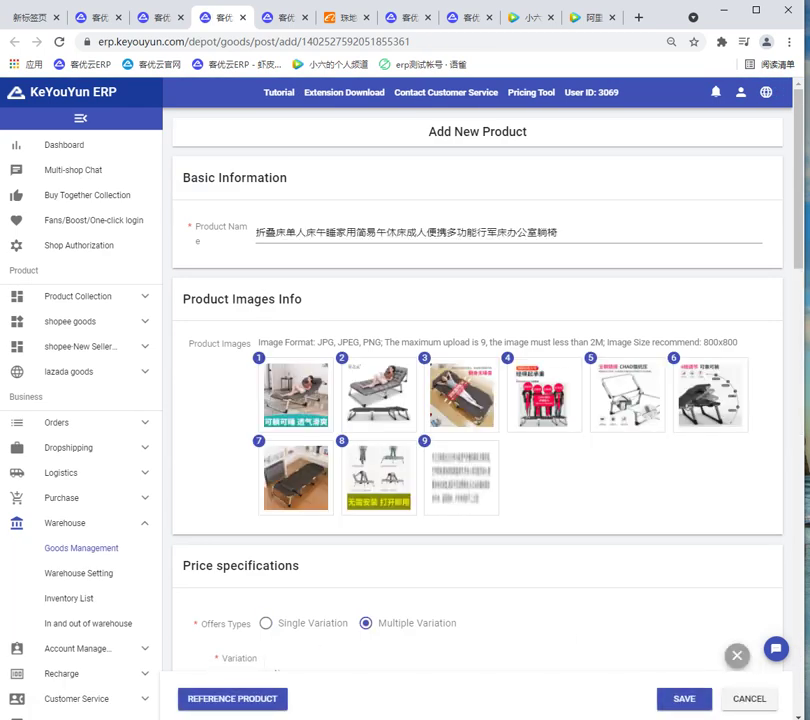
mouse_move(524, 437)
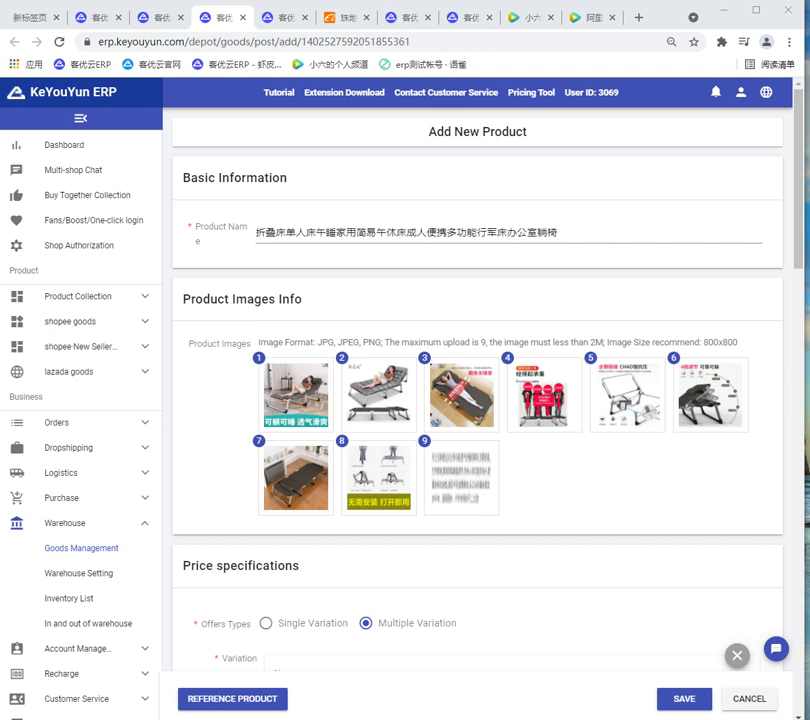
scroll(542, 459, "down", 1)
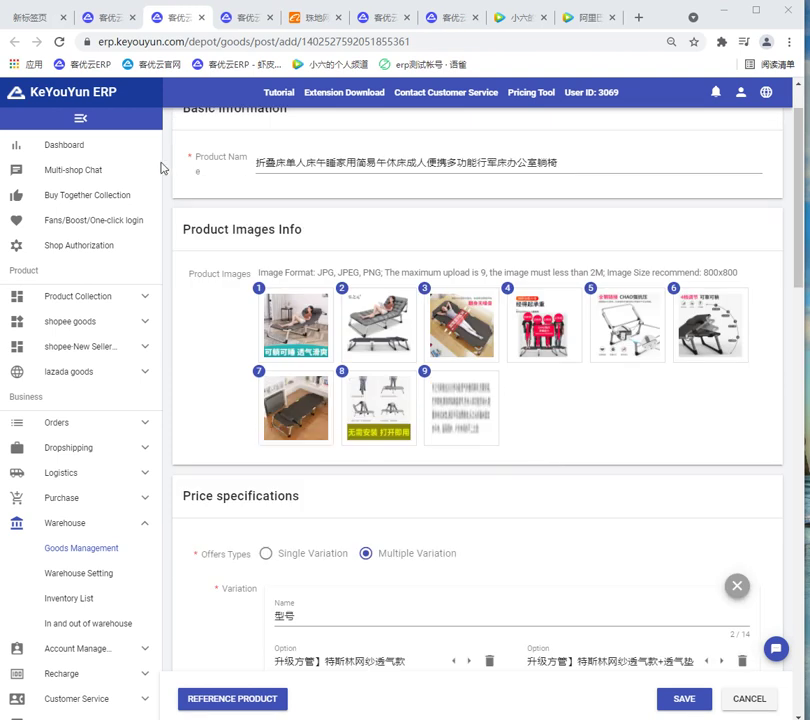
From the Orders tab, open the hoodie stock product and view its 319.42 TWD cost price.
left_click(80, 12)
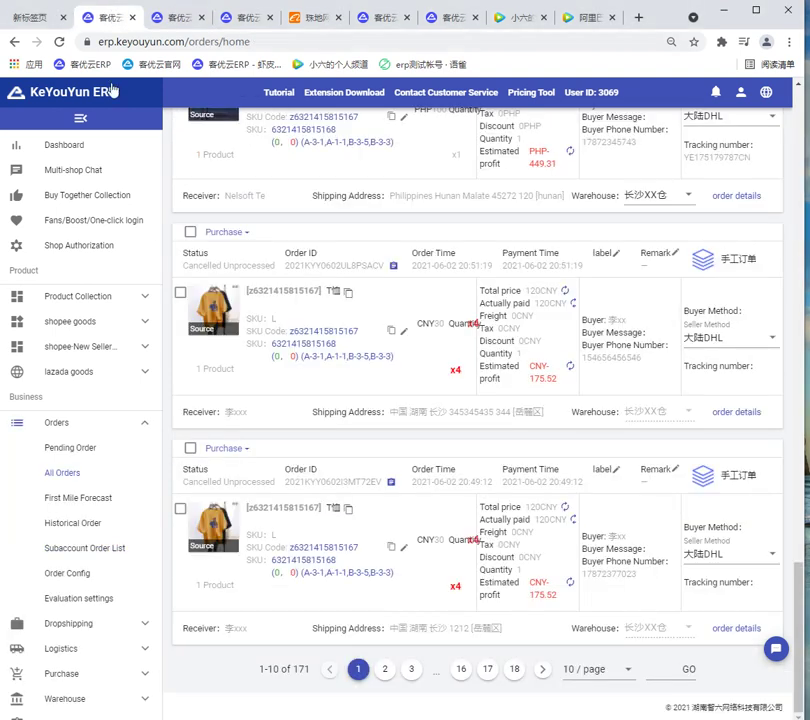
mouse_move(211, 316)
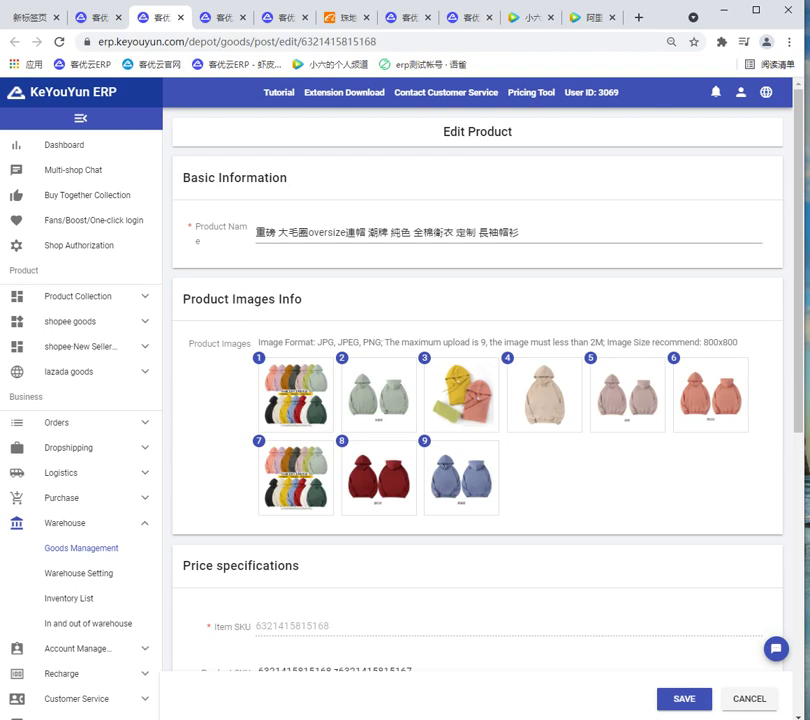
scroll(497, 316, "down", 2)
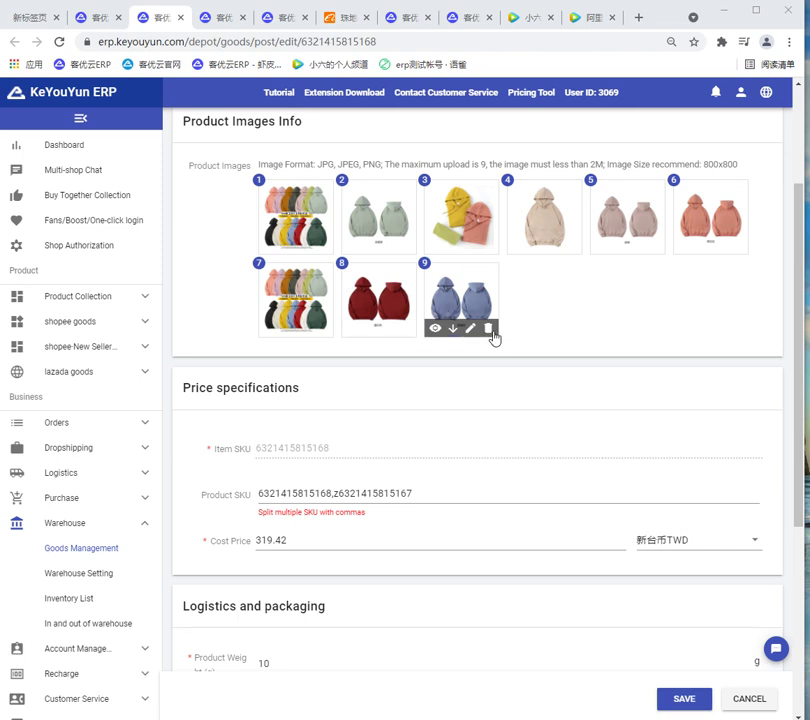
Go to Warehouse > Goods Management and browse the stock goods list.
left_click(114, 555)
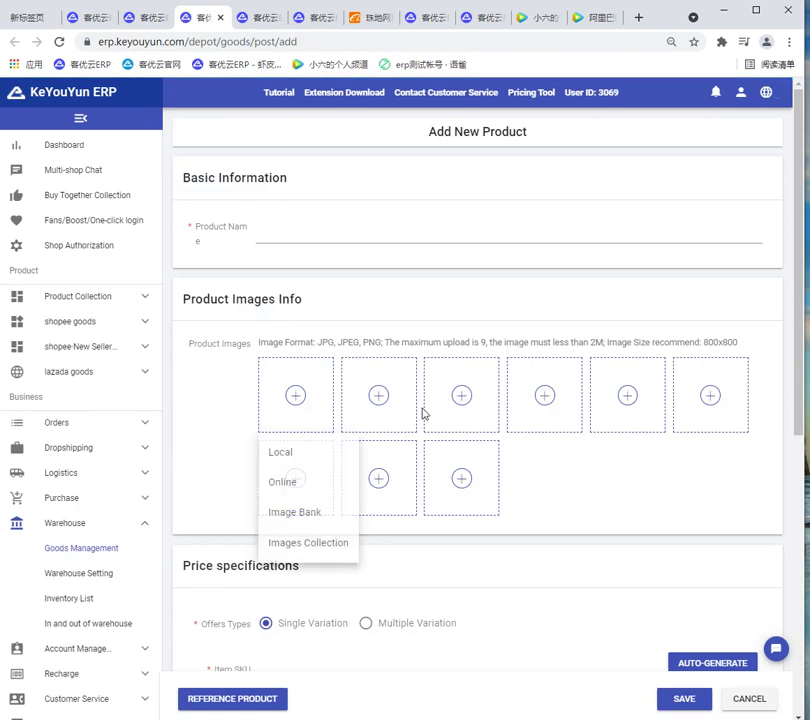
scroll(280, 456, "down", 1)
scroll(295, 380, "up", 1)
mouse_move(299, 329)
scroll(250, 304, "up", 1)
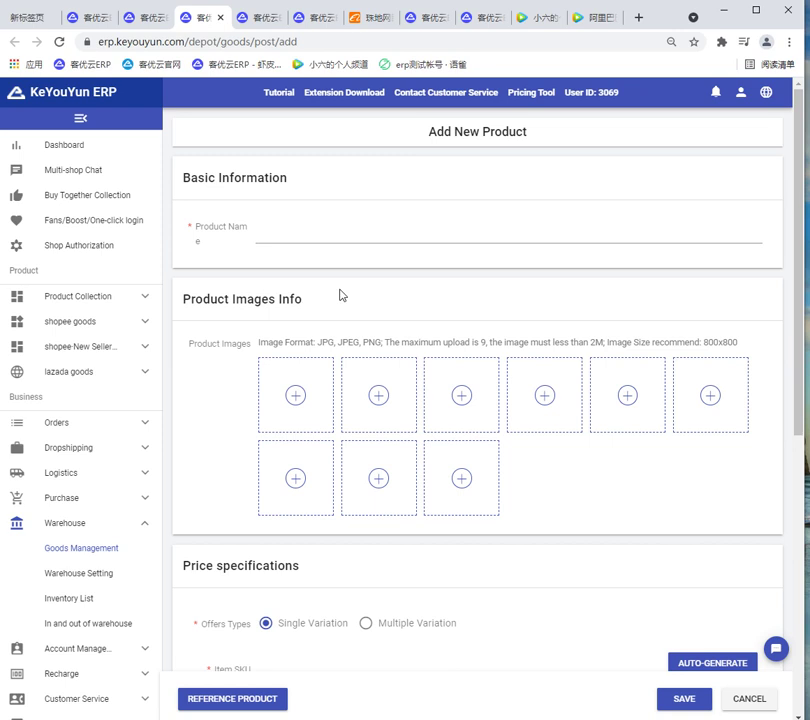
scroll(376, 542, "down", 1)
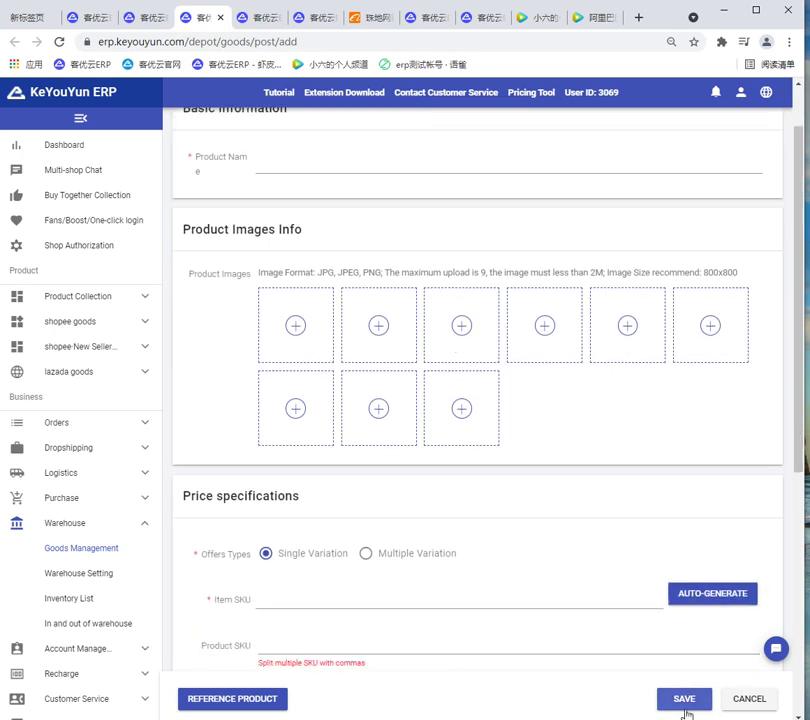
scroll(479, 591, "down", 3)
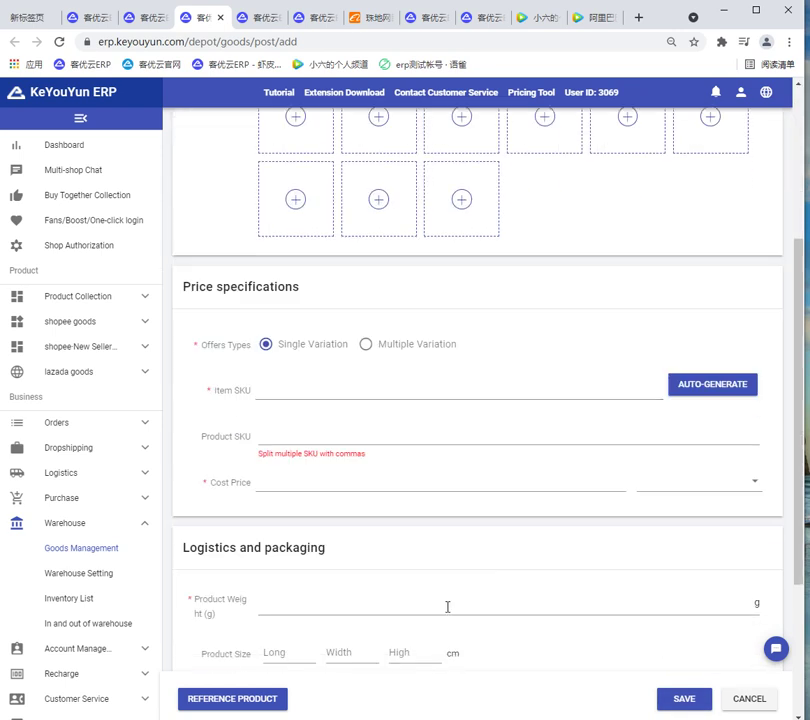
Pick the 2021 summer women's cotton T-shirt as the new product's reference.
left_click(230, 700)
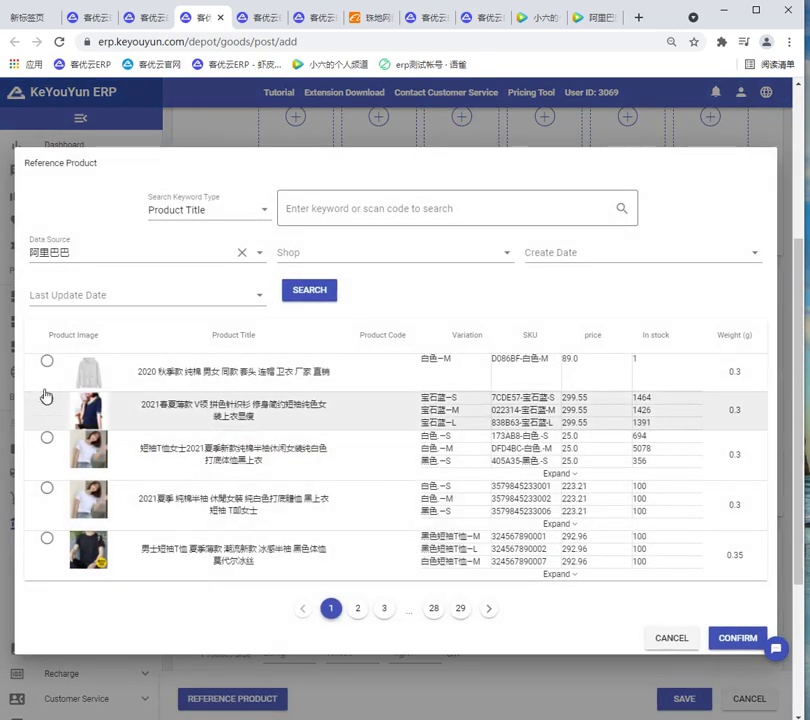
left_click(46, 437)
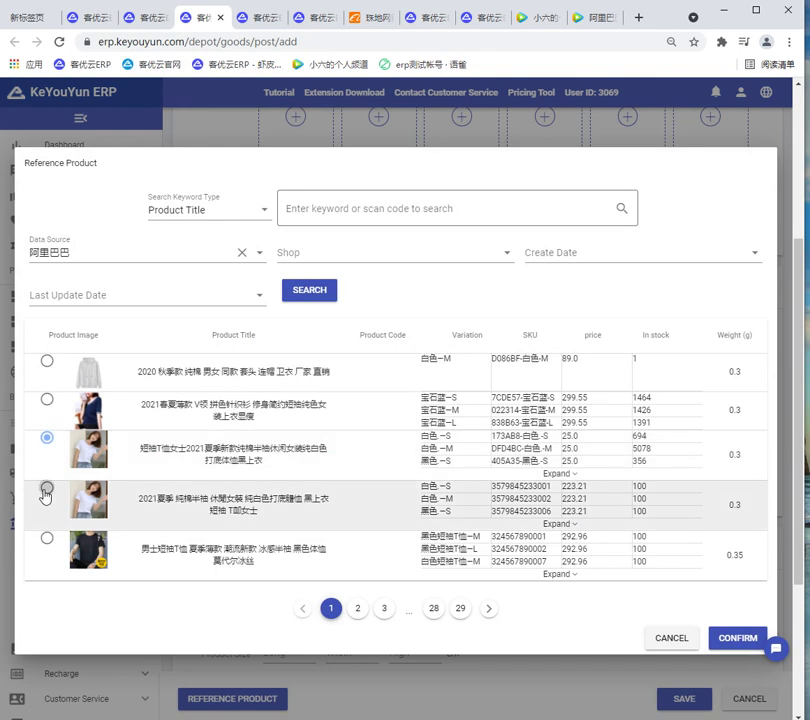
left_click(46, 488)
left_click(726, 639)
Review the imported 顏色 options, S–2XL 尺碼 sizes and 223.21 TWD SKU rows, then return to the purchase order.
scroll(680, 590, "down", 1)
scroll(432, 280, "up", 2)
scroll(448, 492, "down", 1)
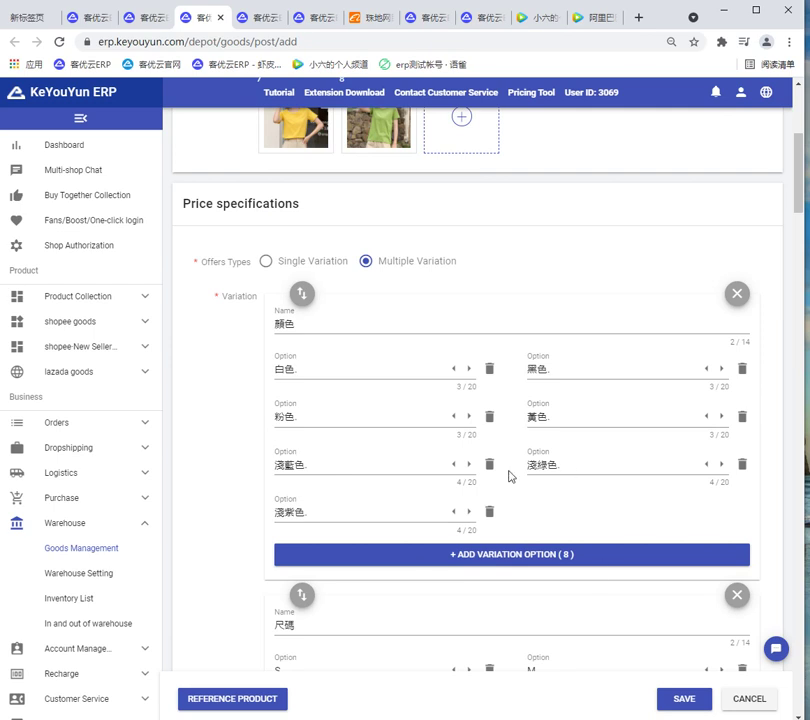
scroll(508, 465, "down", 4)
scroll(506, 465, "down", 3)
scroll(506, 465, "up", 3)
scroll(506, 465, "down", 3)
scroll(506, 471, "down", 2)
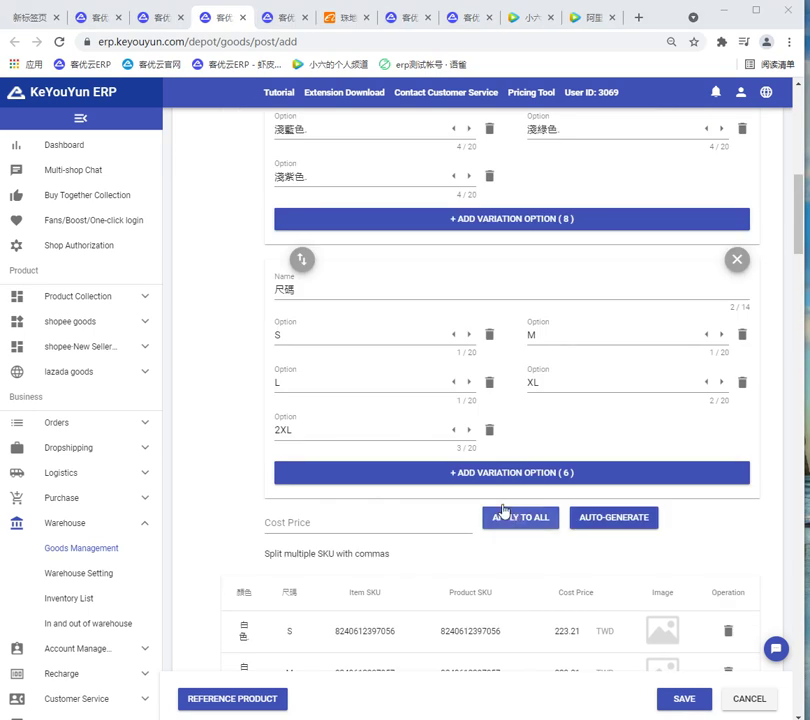
left_click(160, 17)
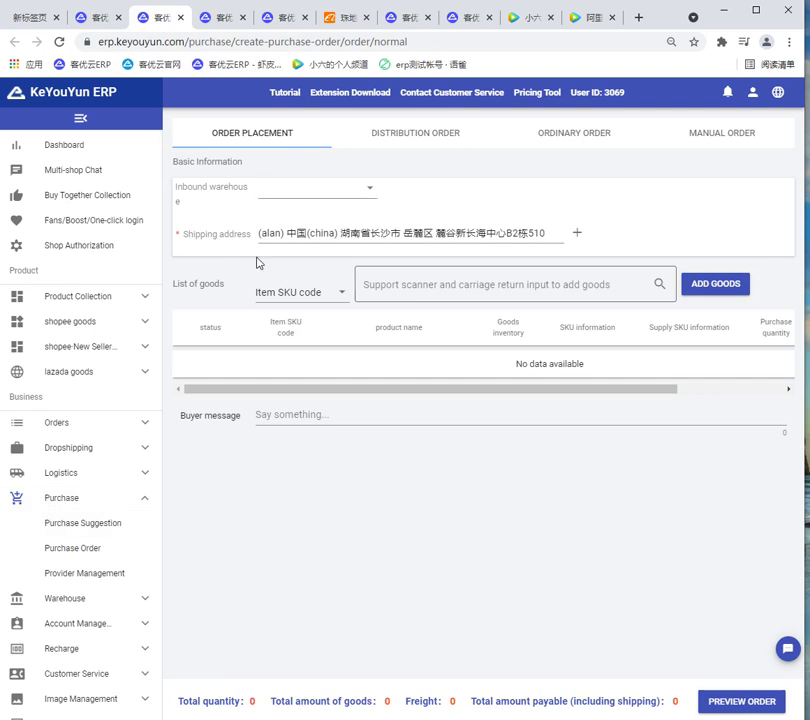
Set the purchase order's inbound warehouse to 菲律宾仓库.
left_click(293, 199)
scroll(328, 262, "down", 2)
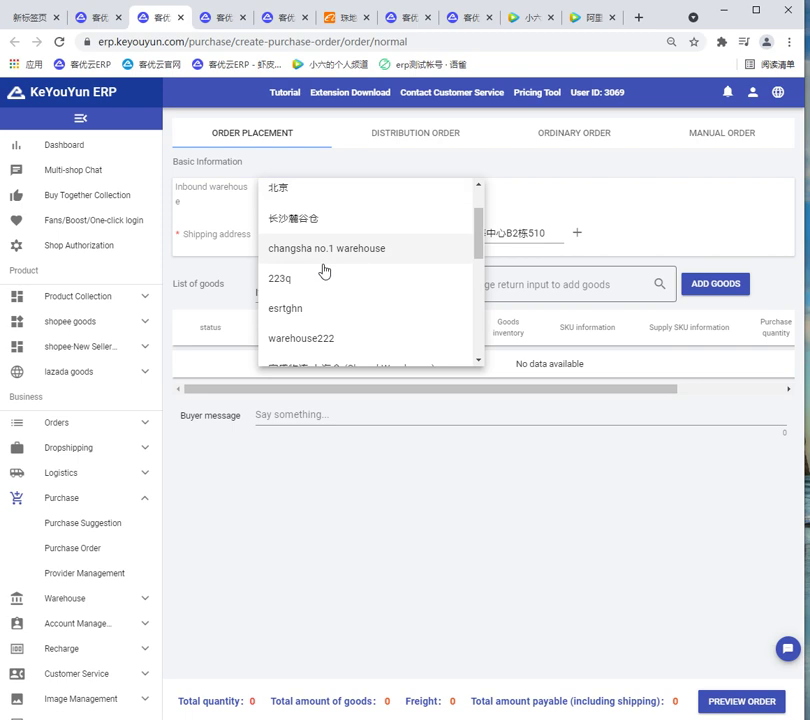
scroll(310, 231, "up", 2)
left_click(309, 233)
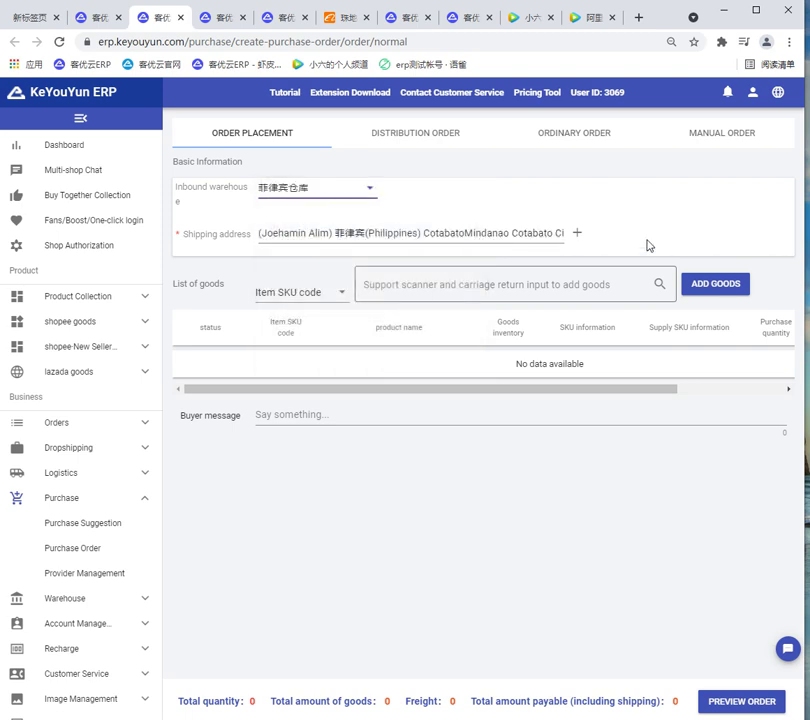
left_click(720, 287)
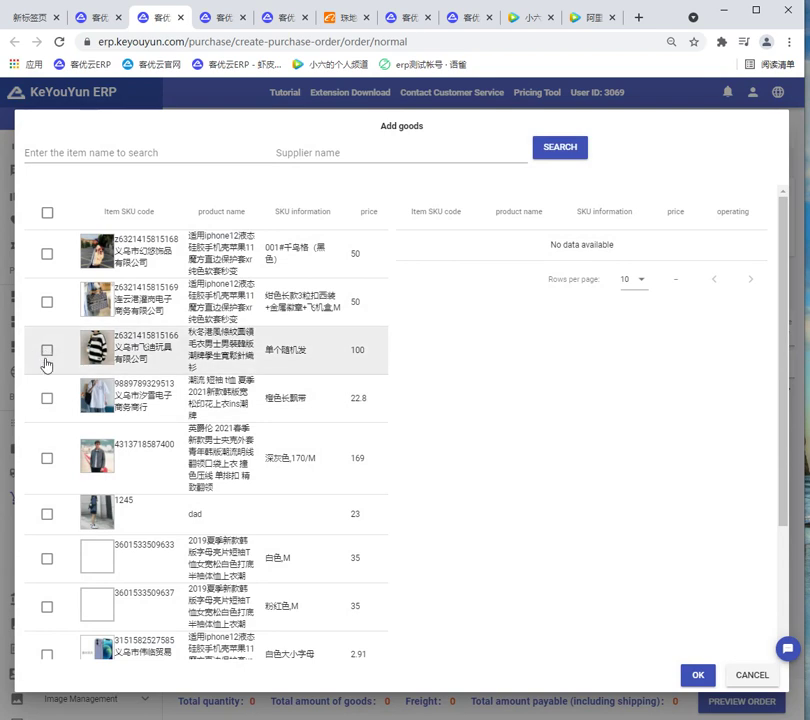
left_click(47, 458)
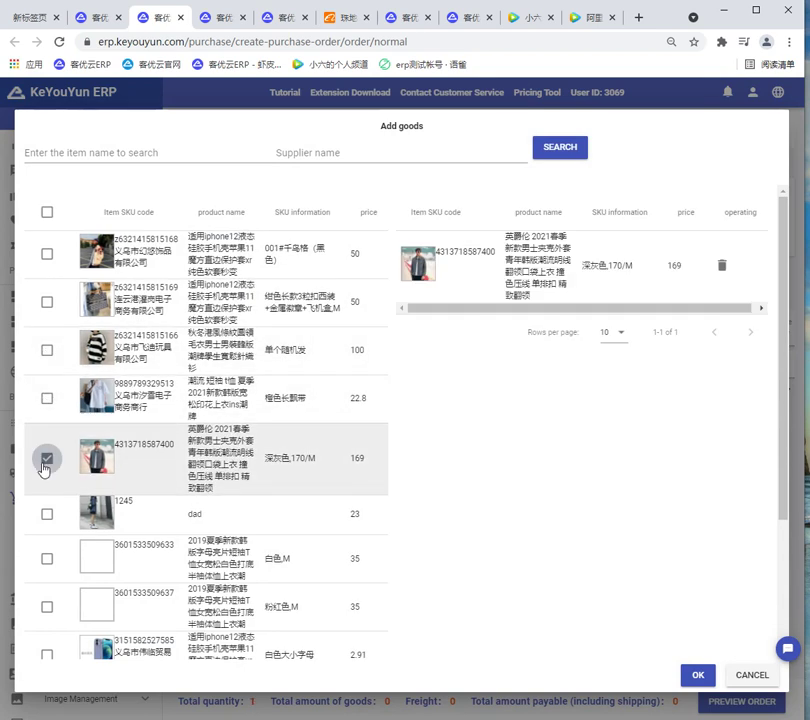
left_click(698, 675)
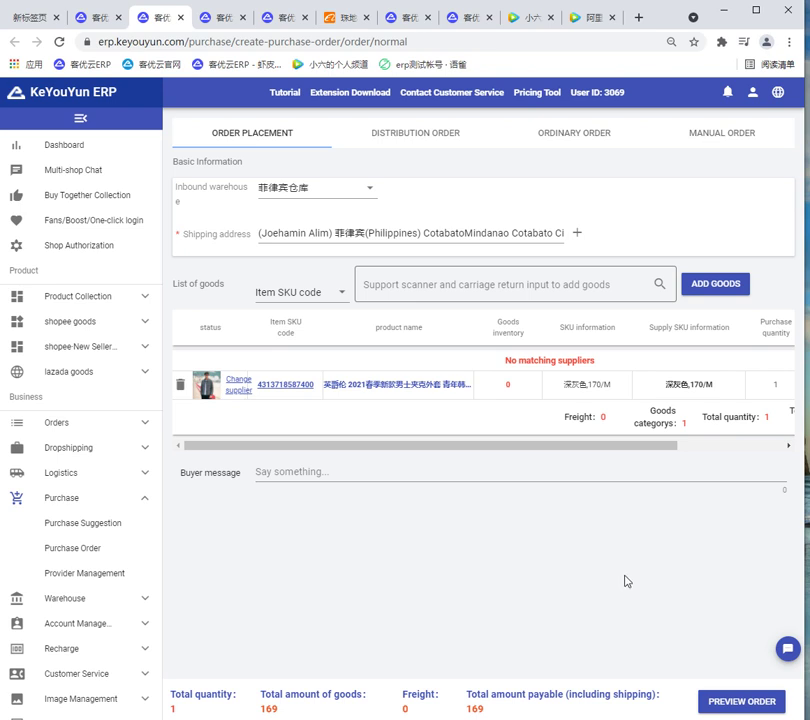
mouse_move(474, 104)
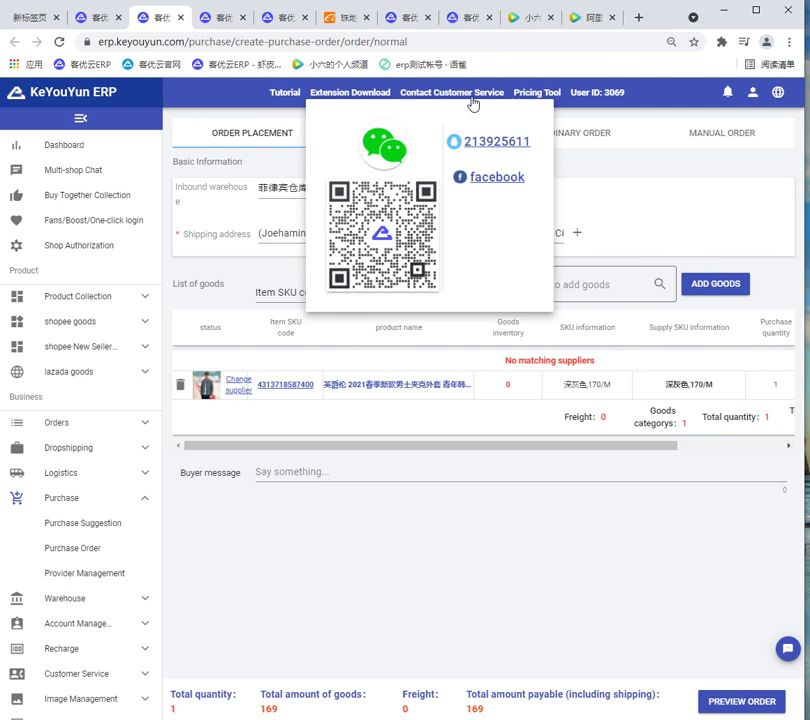